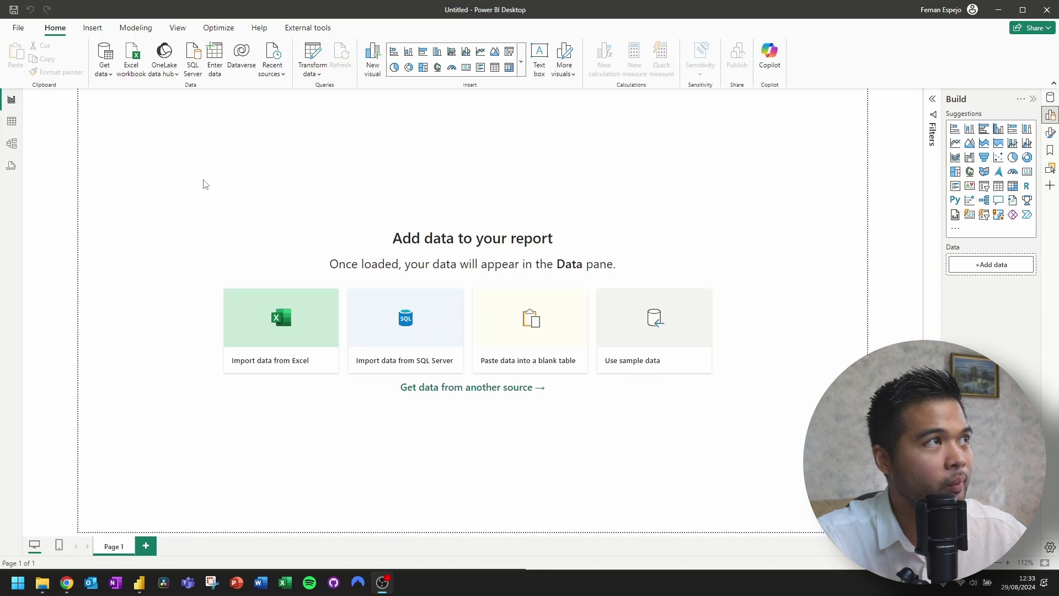
- In Table view, create the calculated table MyTable = { 1, 2, 3 } with a Value column
{"action": "left_click", "coordinate": [12, 122]}
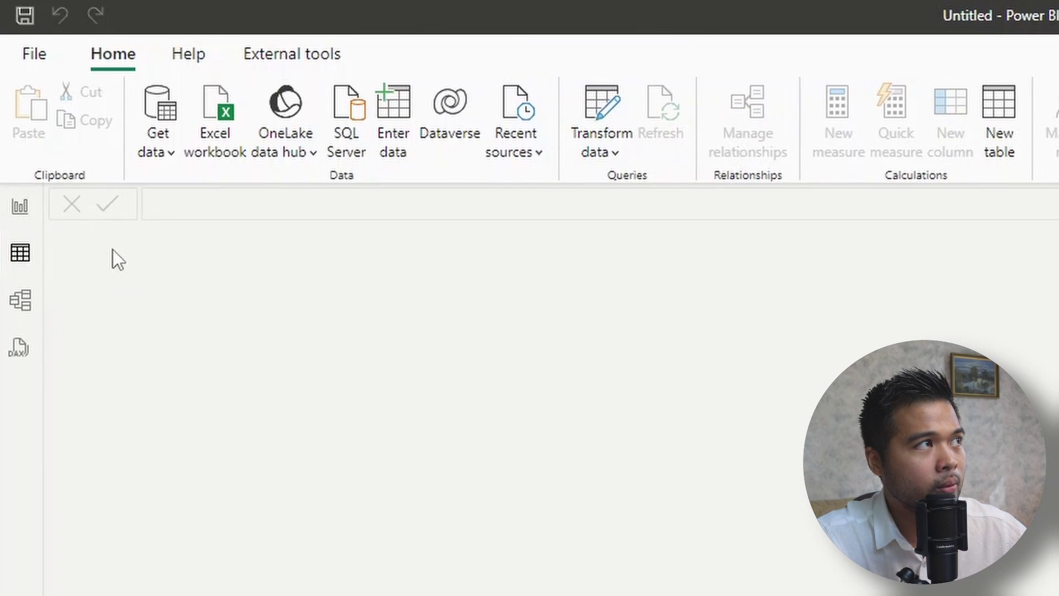
{"action": "left_click", "coordinate": [1004, 121]}
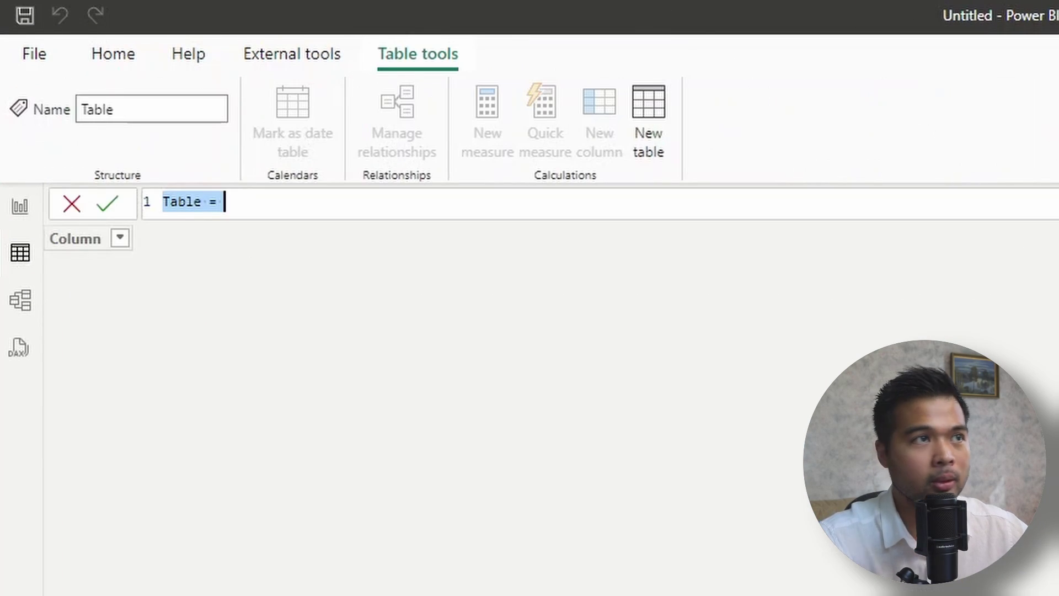
{"action": "type", "text": "N"}
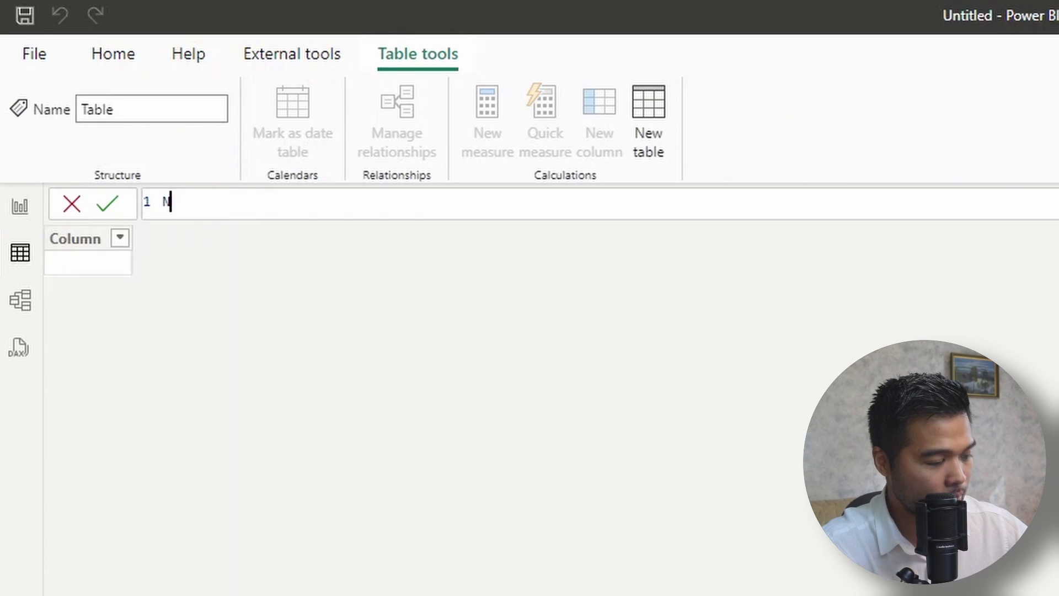
{"action": "type", "text": "yTable ="}
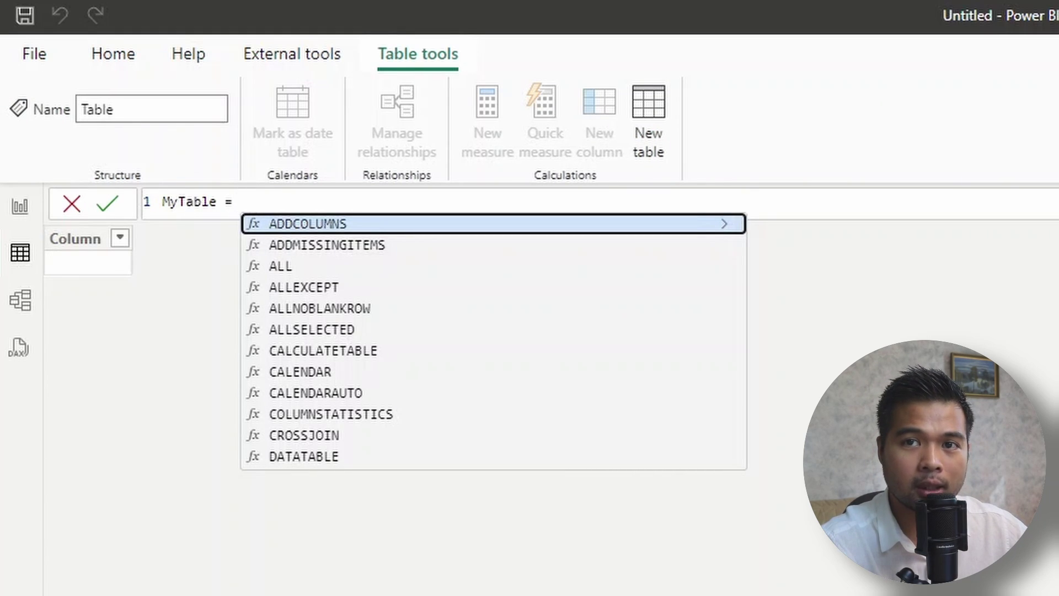
{"action": "type", "text": " {"}
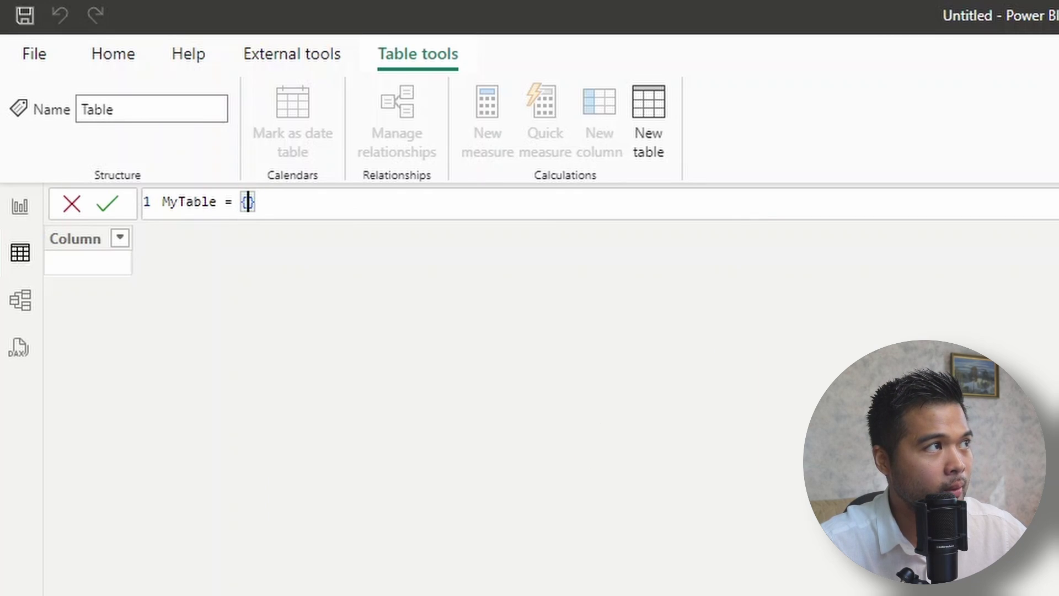
{"action": "key", "text": "shift+Return"}
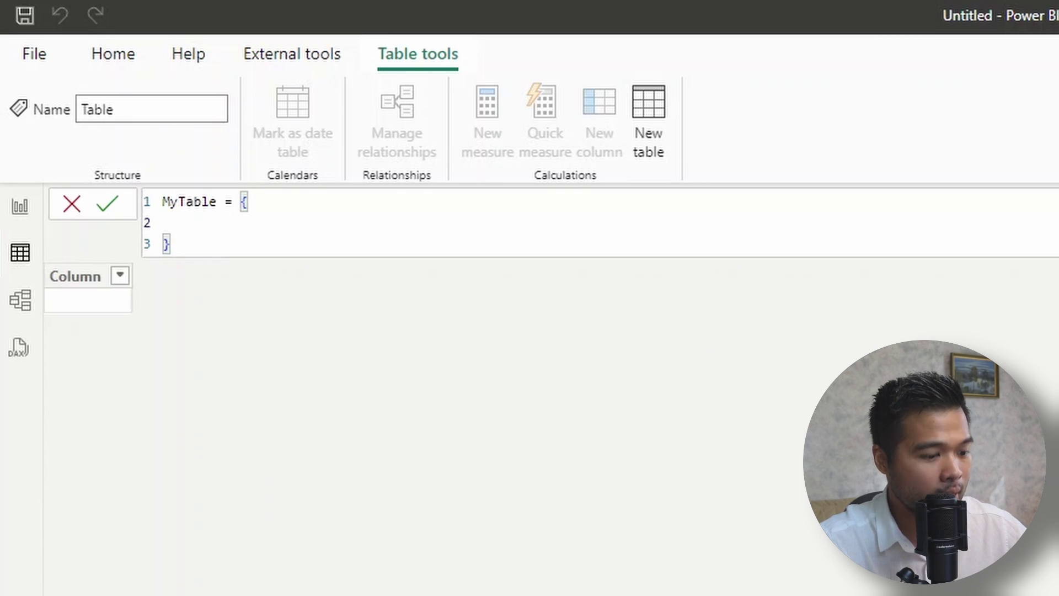
{"action": "type", "text": "1, 2"}
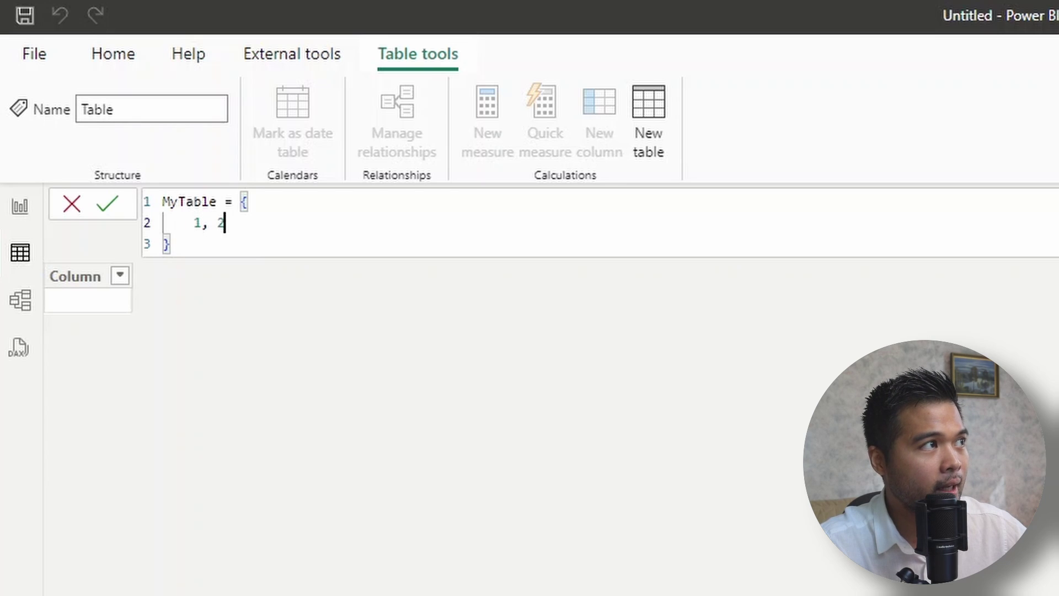
{"action": "type", "text": ", 3"}
{"action": "key", "text": "Return"}
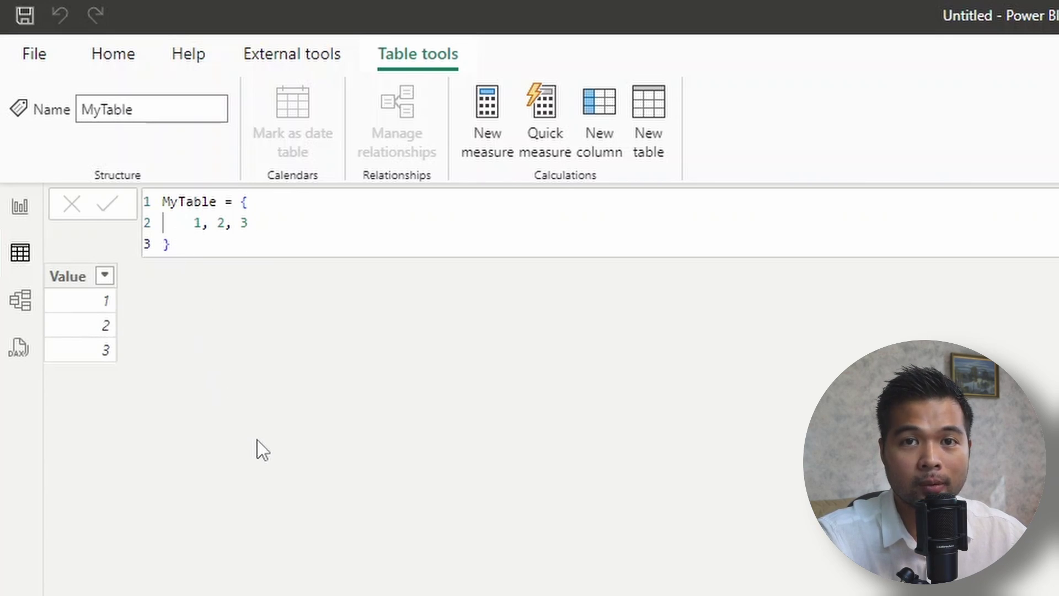
- Wrap the values in parentheses so MyTable reads { (1, 2, 3) }, giving columns Value1–Value3
{"action": "type", "text": "("}
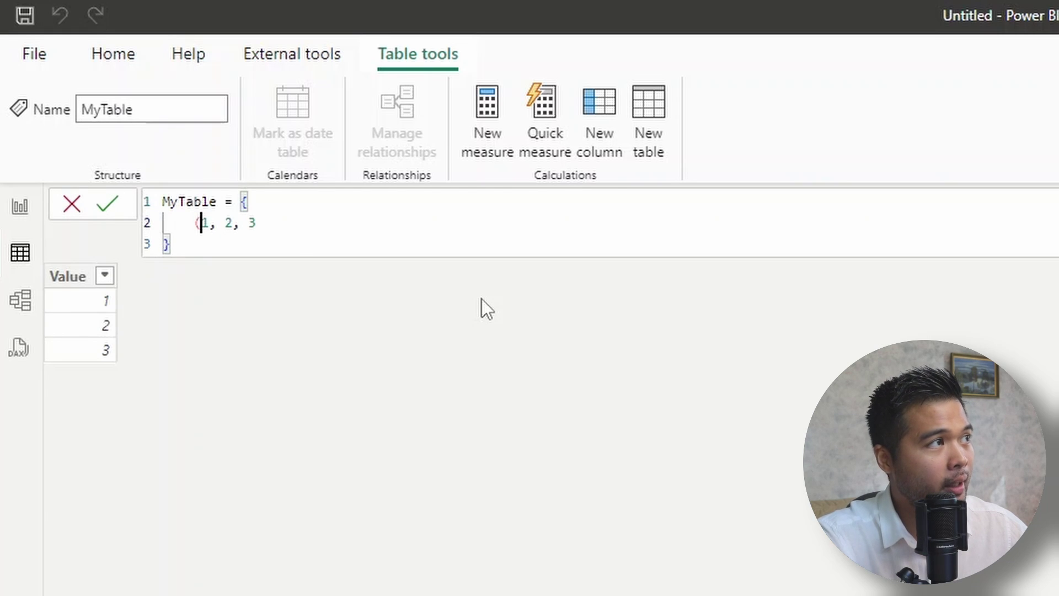
{"action": "left_click", "coordinate": [359, 228]}
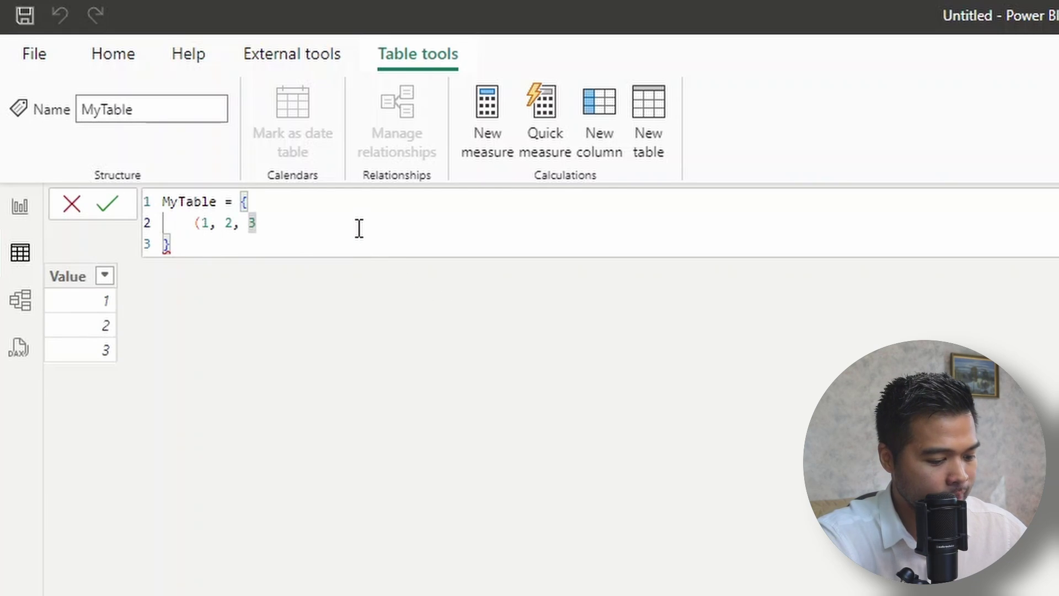
{"action": "type", "text": ")"}
{"action": "key", "text": "Return"}
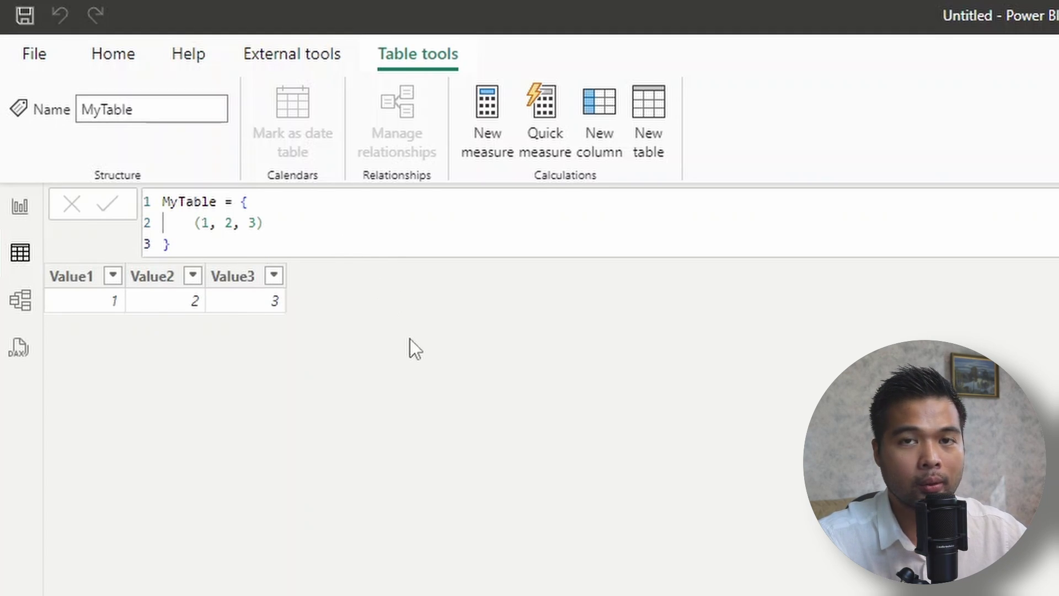
- Reopen the formula, select the (1, 2, 3) row and place the caret after it
{"action": "key", "text": "End"}
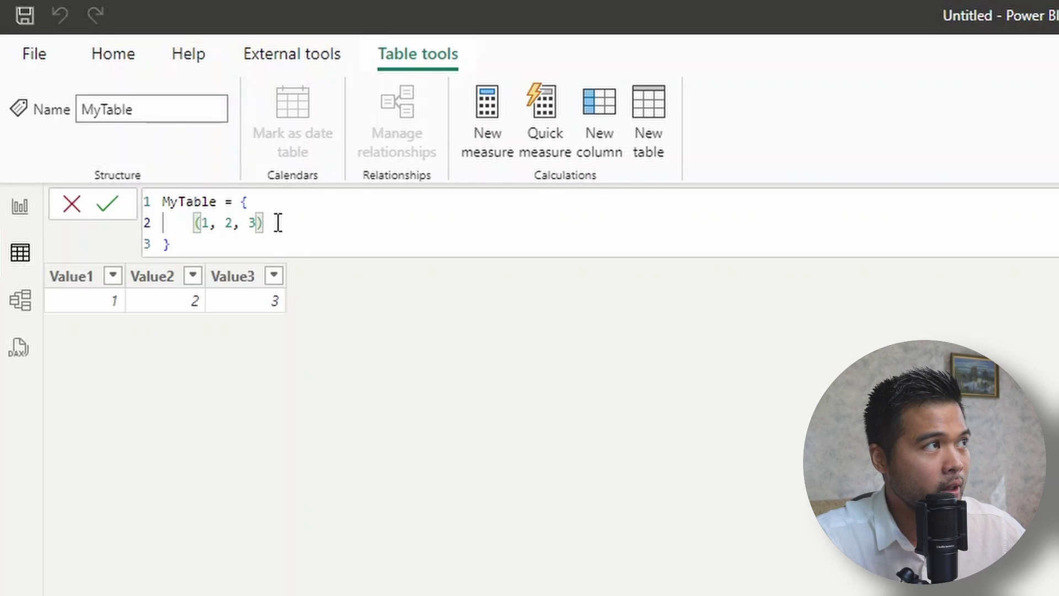
{"action": "left_click_drag", "start_coordinate": [276, 223], "coordinate": [194, 222]}
{"action": "key", "text": "ctrl+c"}
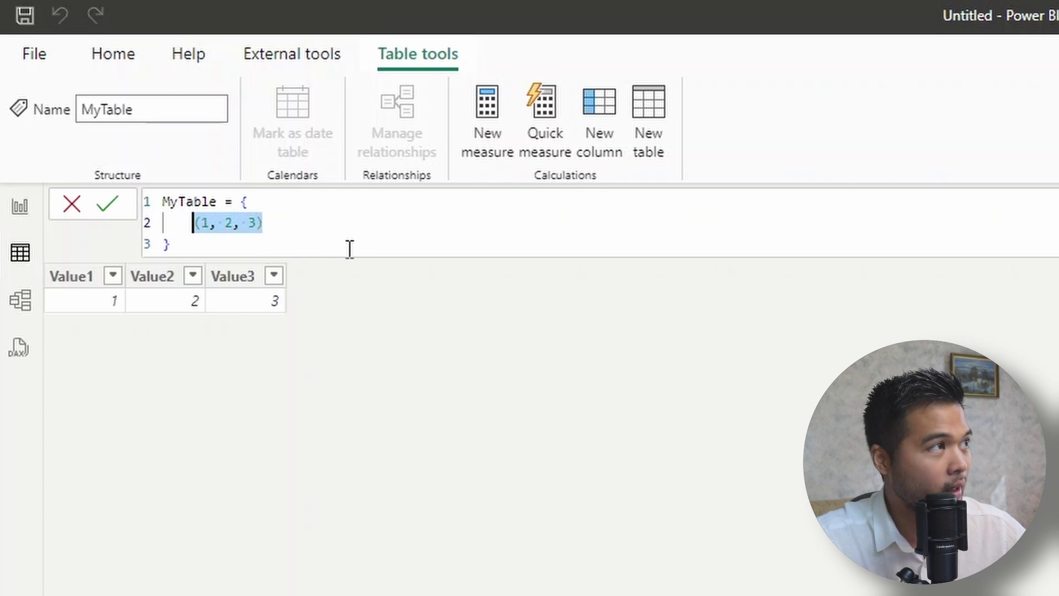
{"action": "left_click", "coordinate": [336, 226]}
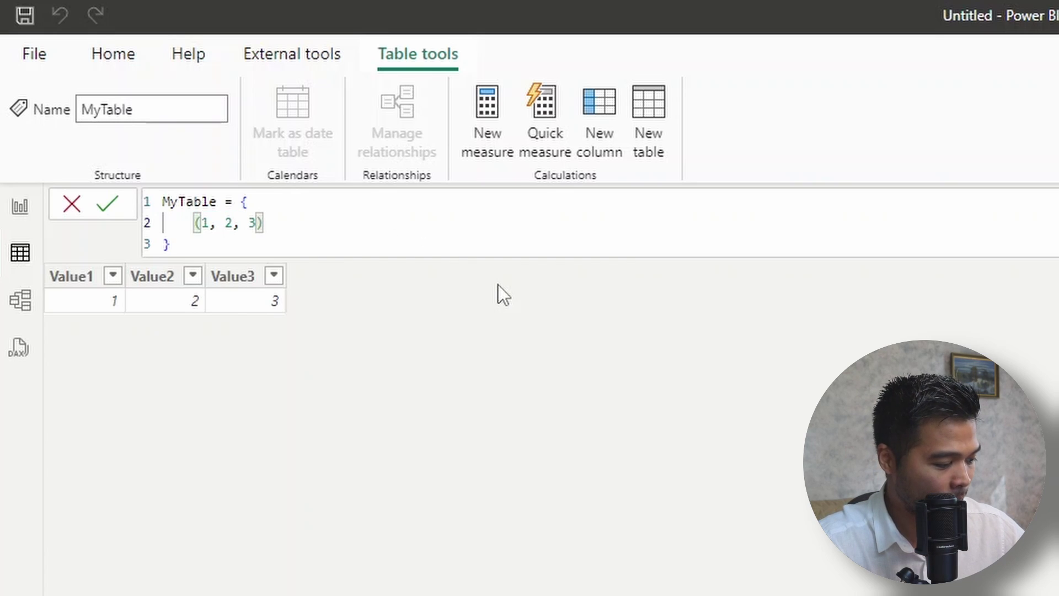
- Add a new line ,(5, 6, 7) after (1, 2, 3) inside the braces of the MyTable formula
{"action": "key", "text": "Return"}
{"action": "type", "text": ","}
{"action": "key", "text": "ctrl+v"}
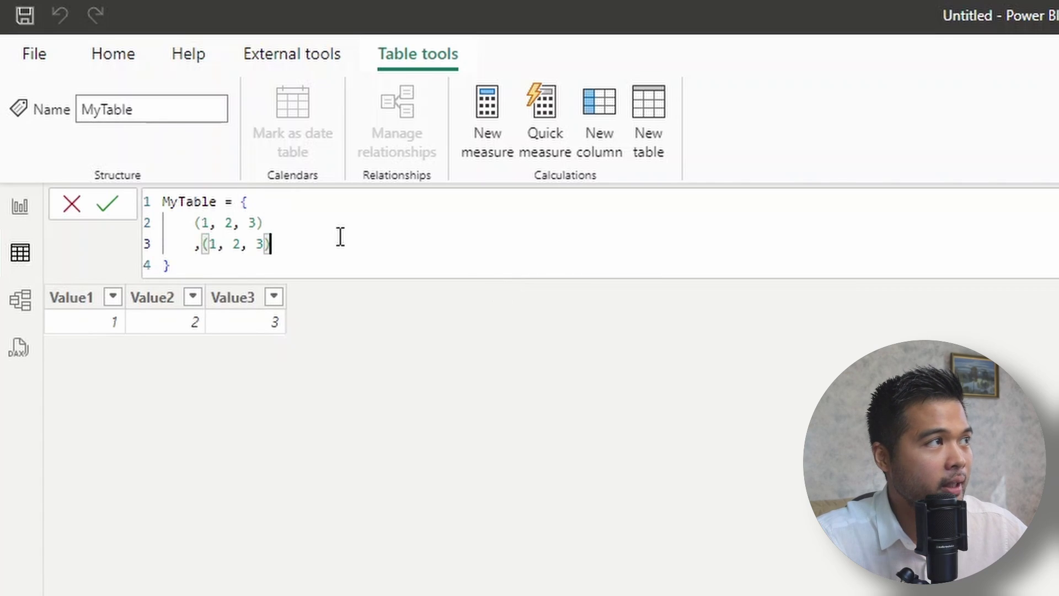
{"action": "left_click", "coordinate": [216, 244]}
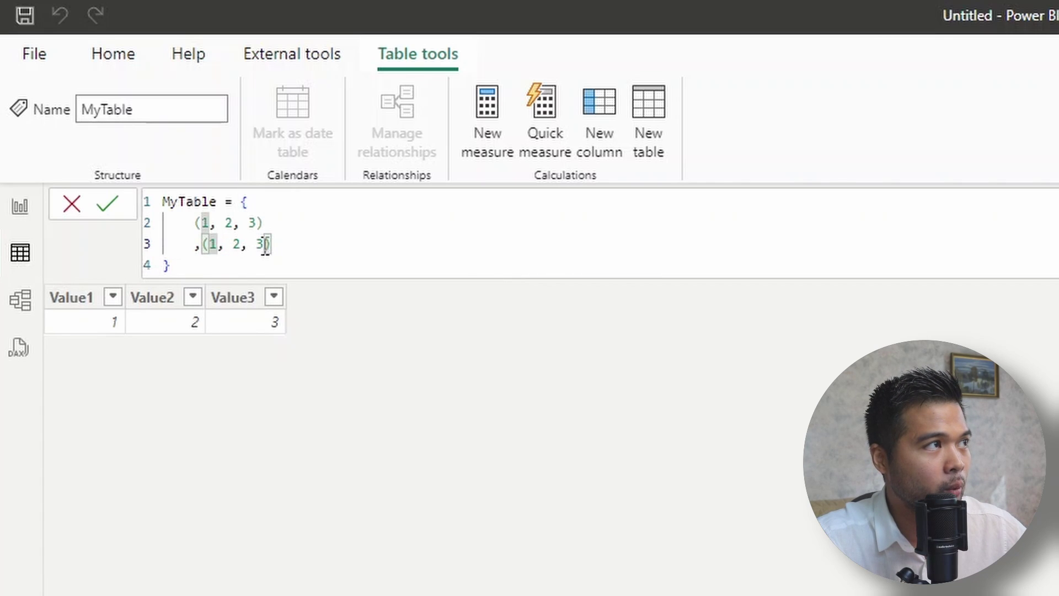
{"action": "left_click_drag", "start_coordinate": [263, 247], "coordinate": [207, 244]}
{"action": "key", "text": "BackSpace"}
{"action": "type", "text": "5, 6, 7"}
{"action": "key", "text": "Return"}
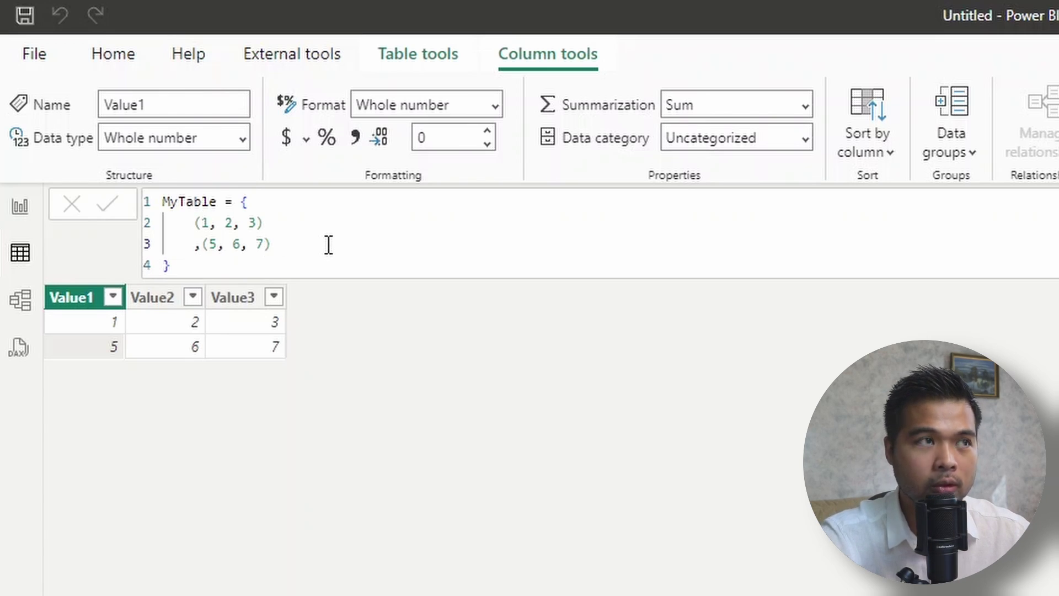
- Delete the 7 so the second row reads (5, 6)
{"action": "left_click", "coordinate": [263, 244]}
{"action": "key", "text": "BackSpace"}
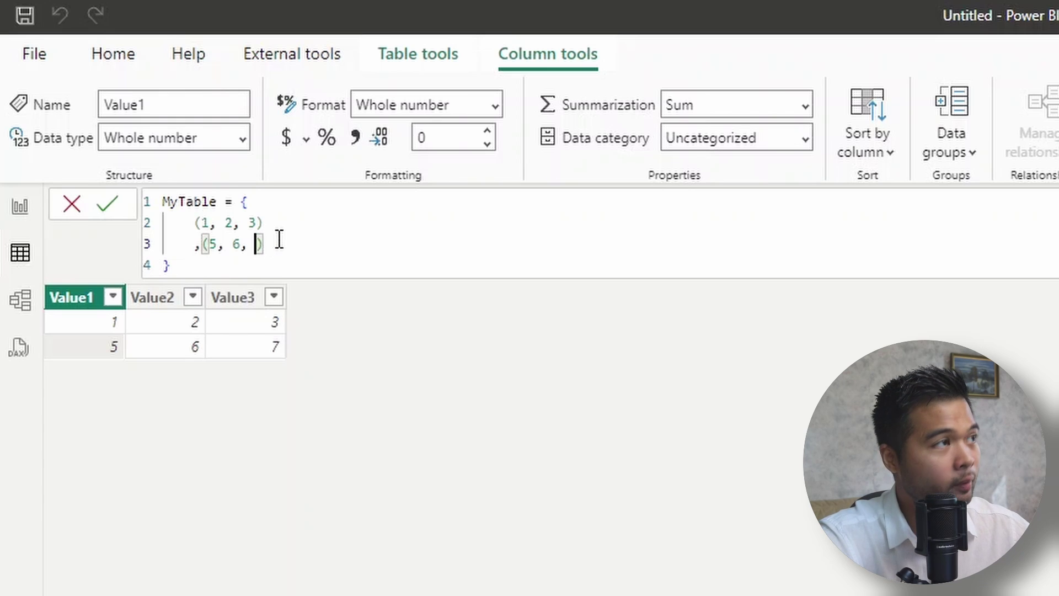
{"action": "key", "text": "BackSpace"}
{"action": "key", "text": "BackSpace"}
{"action": "key", "text": "Return"}
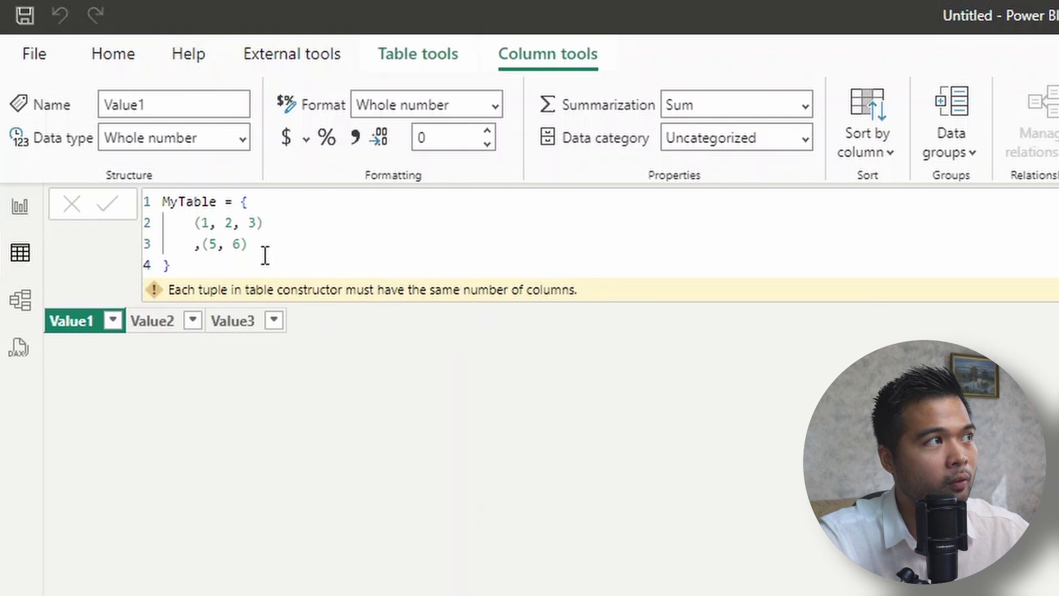
- Remove the 3 from the first row so MyTable holds (1, 2) and (5, 6)
{"action": "left_click", "coordinate": [248, 244]}
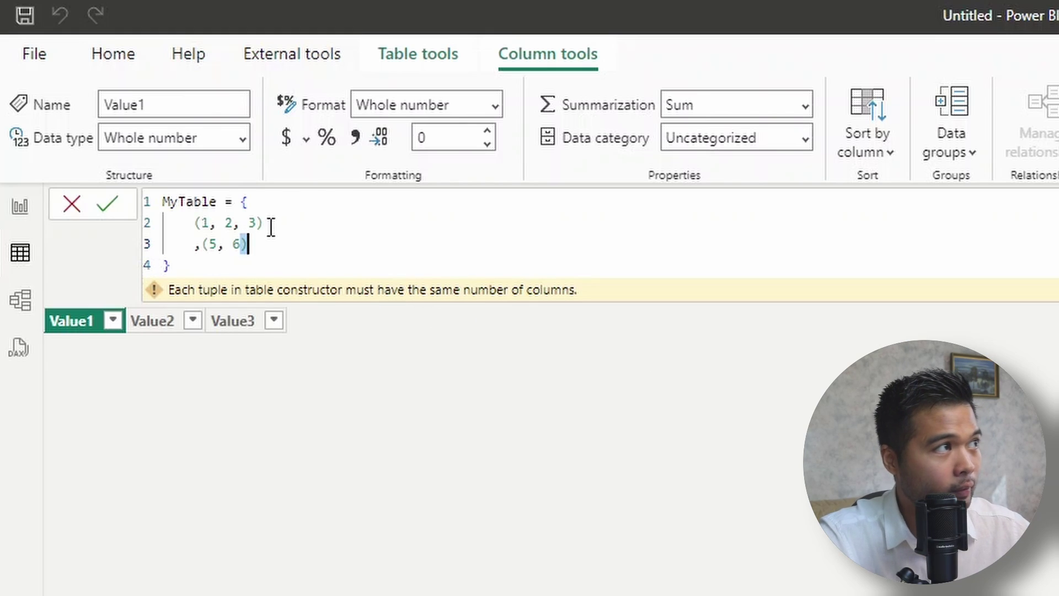
{"action": "left_click", "coordinate": [259, 223]}
{"action": "key", "text": "BackSpace"}
{"action": "key", "text": "BackSpace"}
{"action": "key", "text": "BackSpace"}
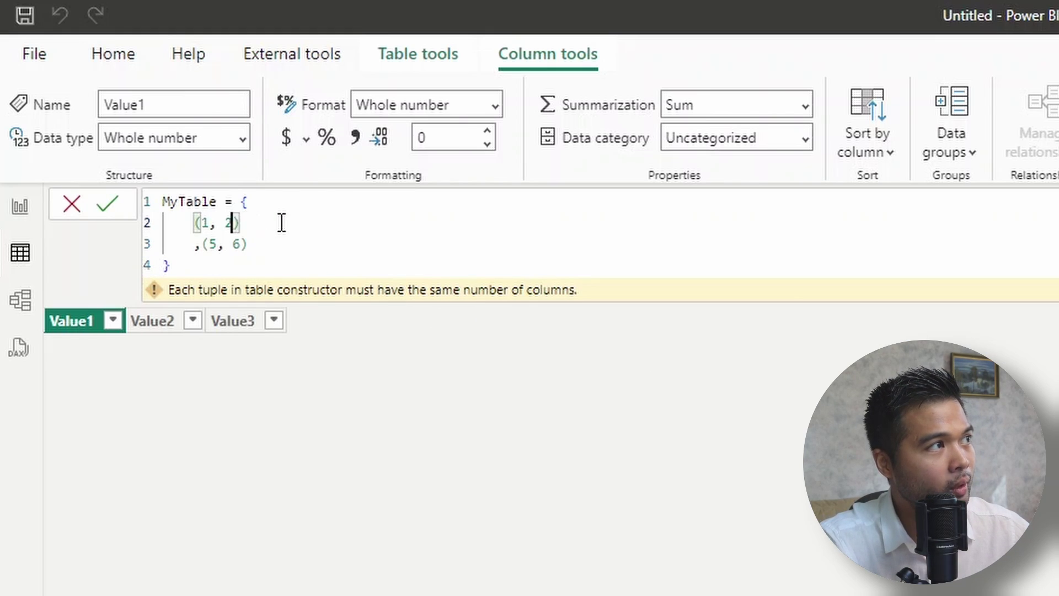
{"action": "key", "text": "Return"}
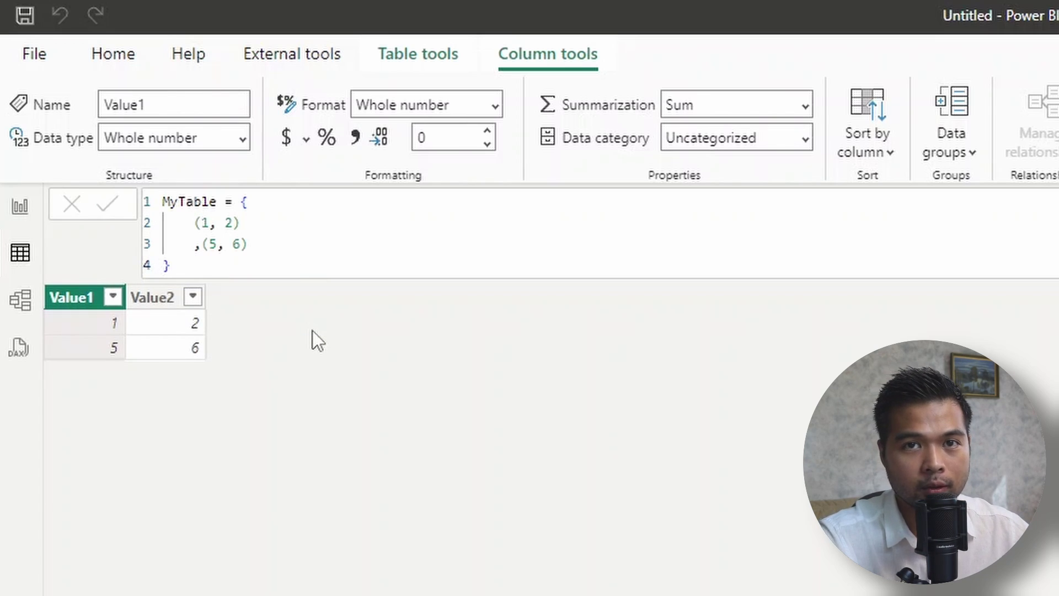
- Add a third value to each row: 3 to the first row and 7 to the second
{"action": "left_click", "coordinate": [237, 231]}
{"action": "type", "text": ", 3"}
{"action": "key", "text": "Down"}
{"action": "key", "text": "Left"}
{"action": "type", "text": ", 7"}
- Delete the 6 so the second row reads (5, , 7), then inspect the blank Value2 cell
{"action": "left_click", "coordinate": [236, 243]}
{"action": "key", "text": "BackSpace"}
{"action": "key", "text": "BackSpace"}
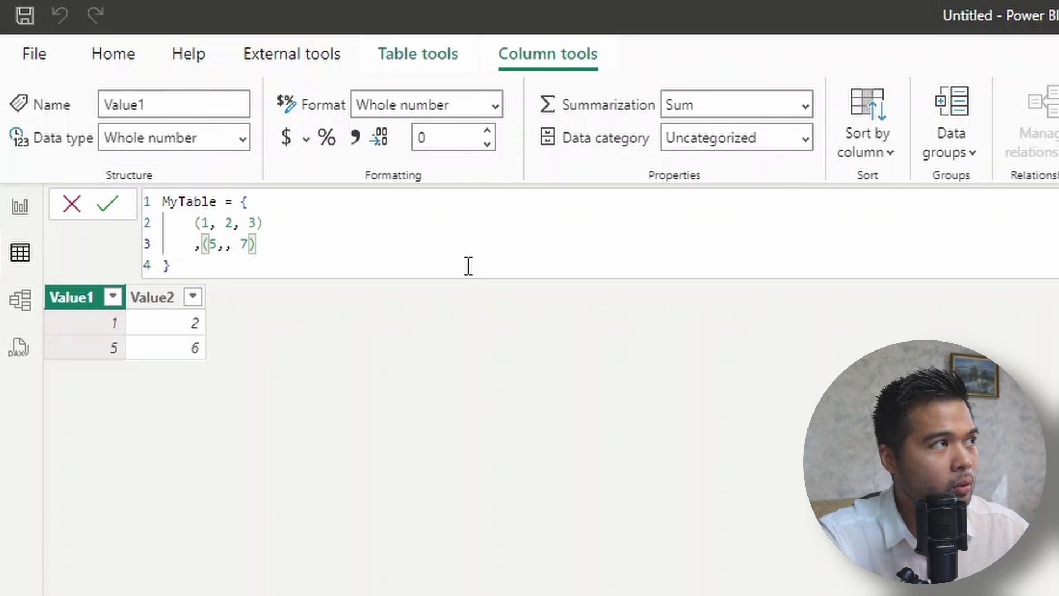
{"action": "left_click", "coordinate": [284, 243]}
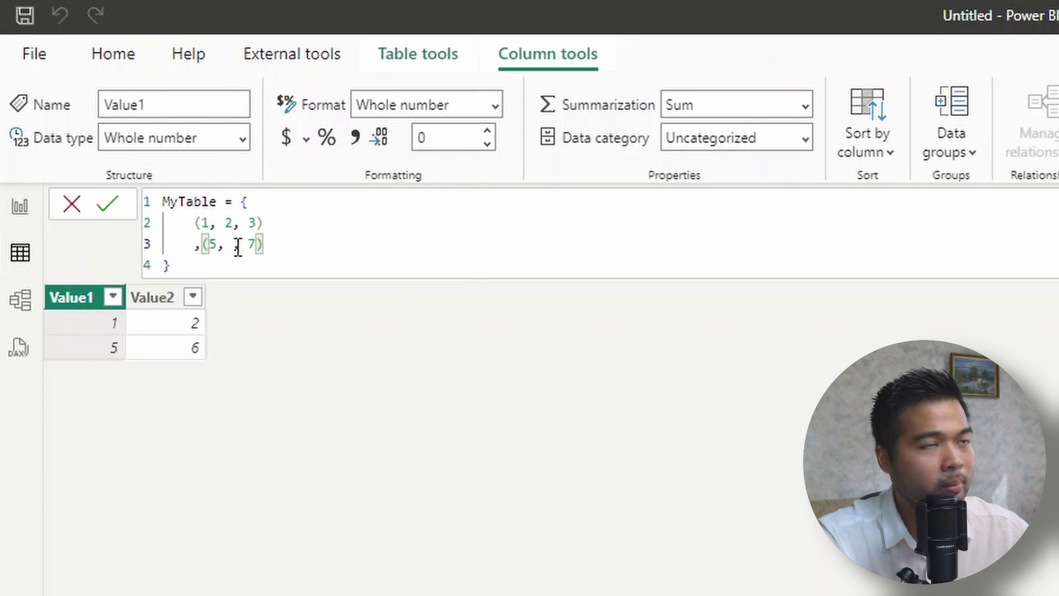
{"action": "key", "text": "Return"}
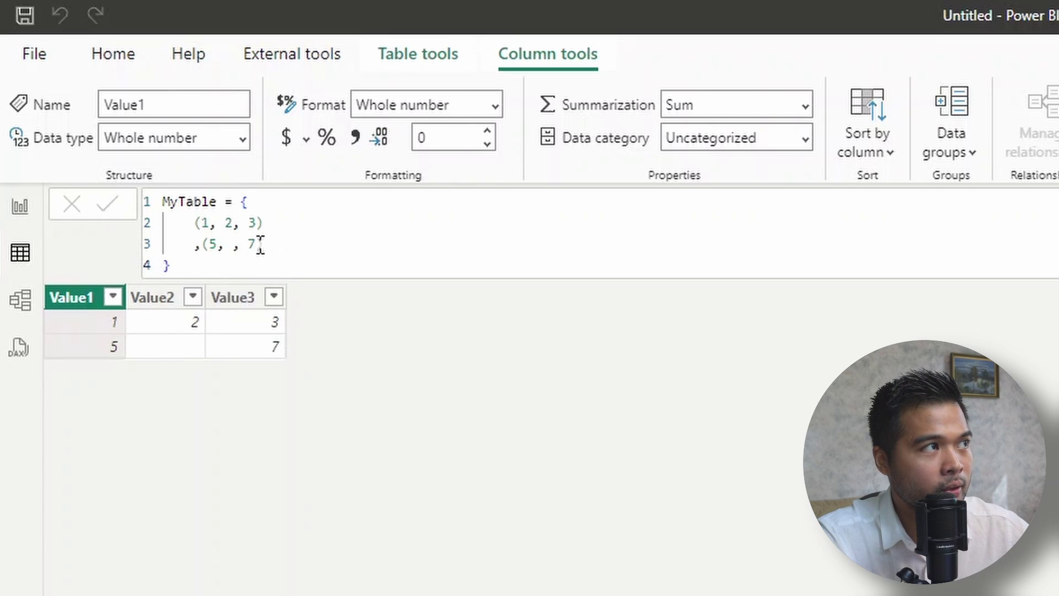
{"action": "left_click_drag", "start_coordinate": [264, 244], "coordinate": [208, 243]}
{"action": "left_click", "coordinate": [288, 243]}
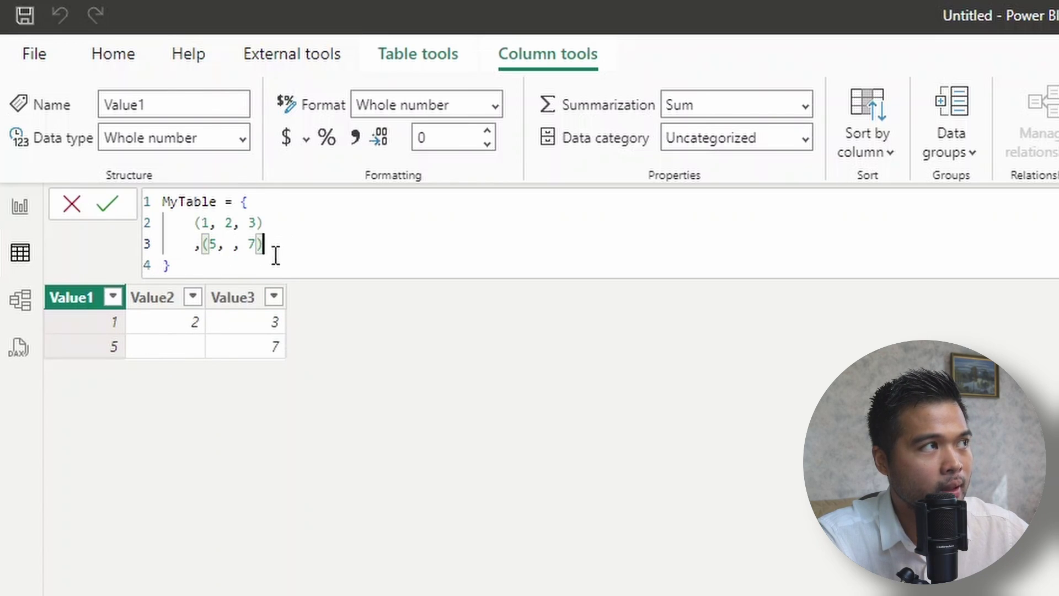
{"action": "left_click", "coordinate": [186, 345]}
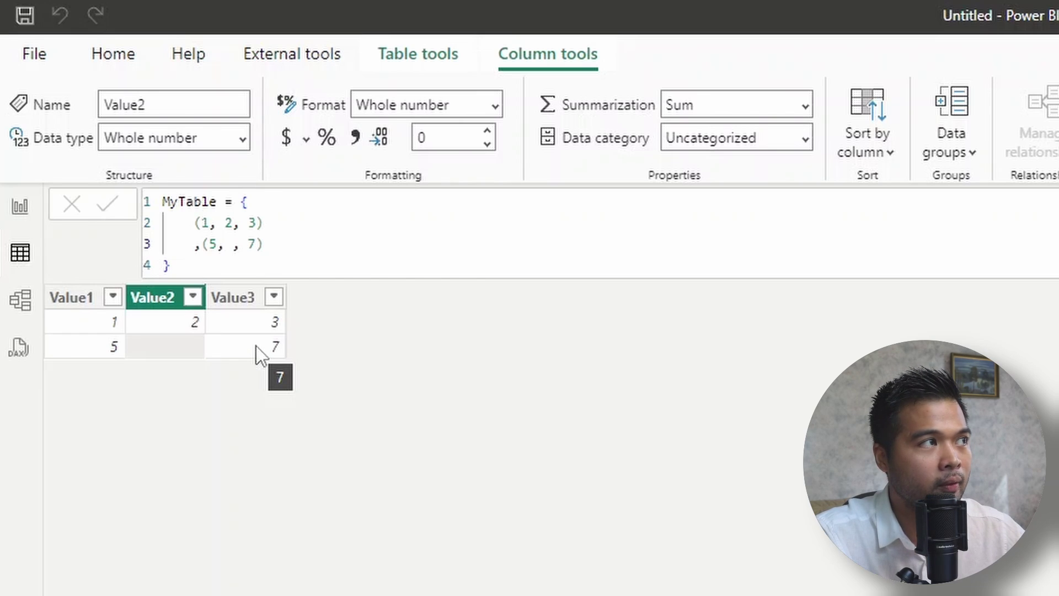
- Replace the first row's 1 with "Carrots" and check that Value1 is now a Text column
{"action": "left_click", "coordinate": [210, 222]}
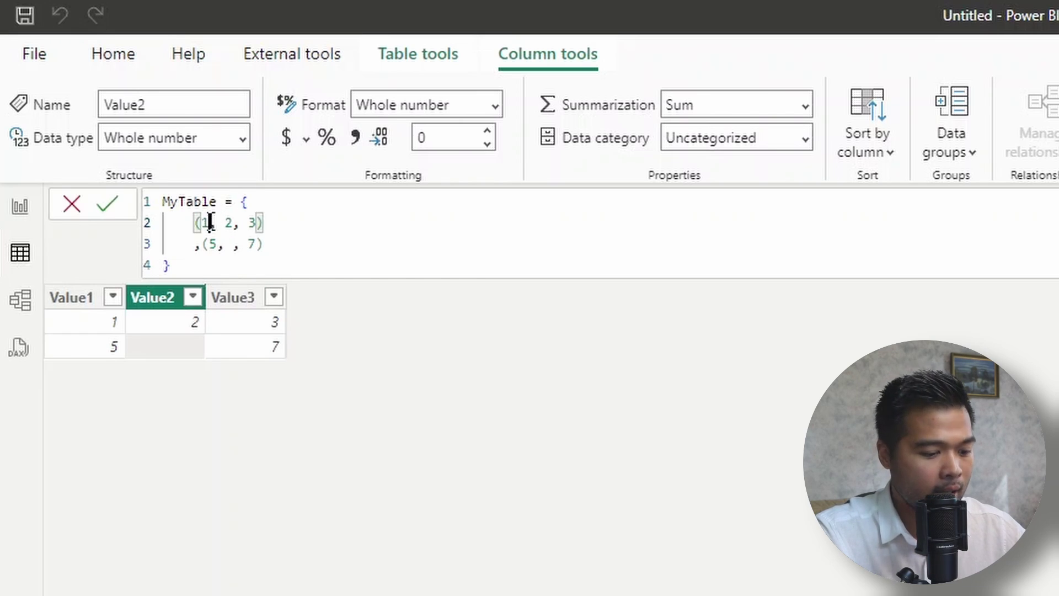
{"action": "key", "text": "BackSpace"}
{"action": "type", "text": "\""}
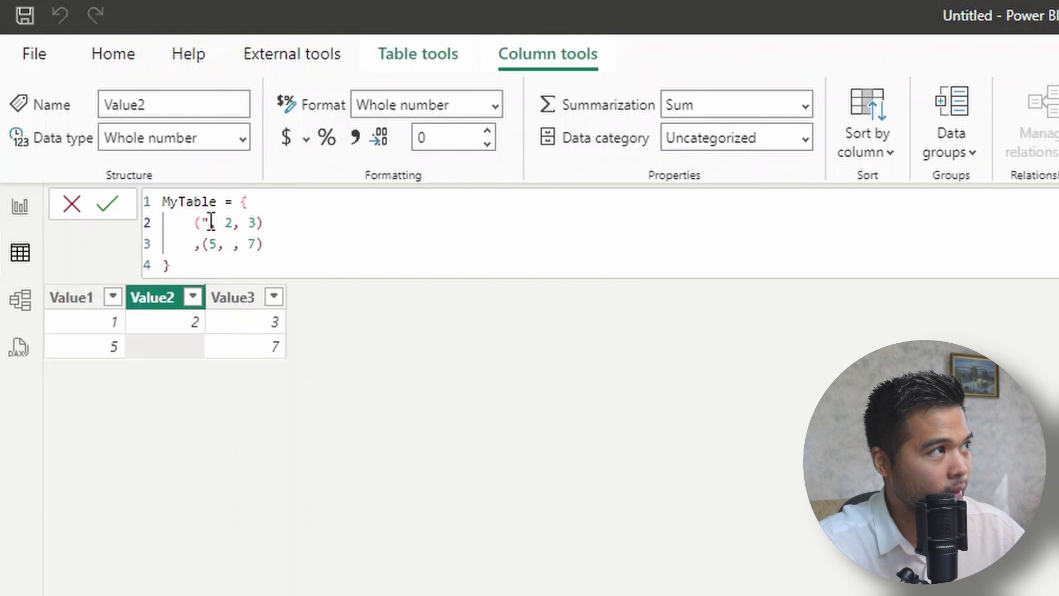
{"action": "type", "text": "Carr"}
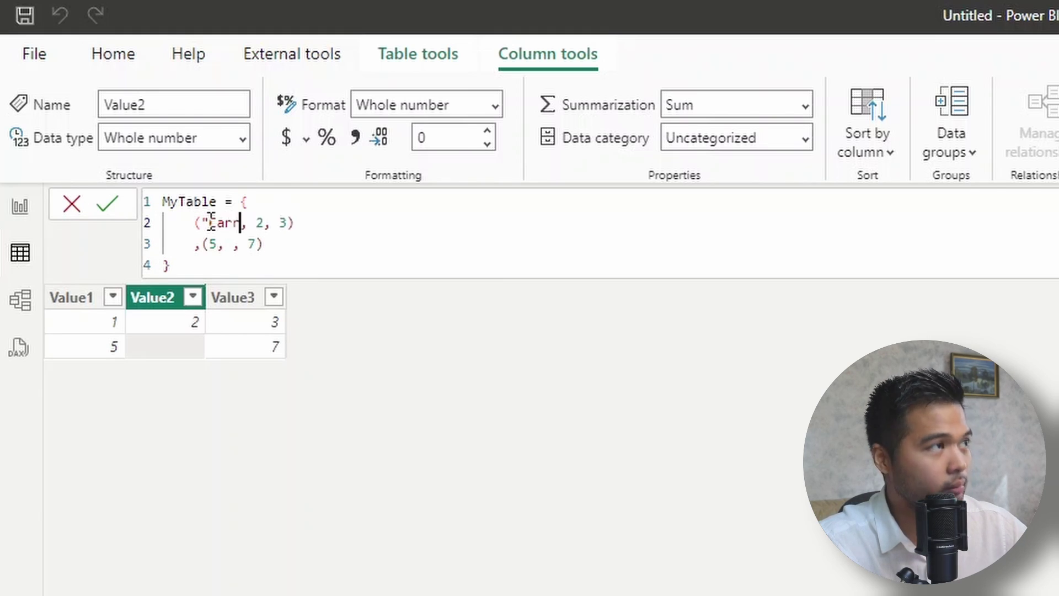
{"action": "type", "text": "ots\""}
{"action": "key", "text": "Return"}
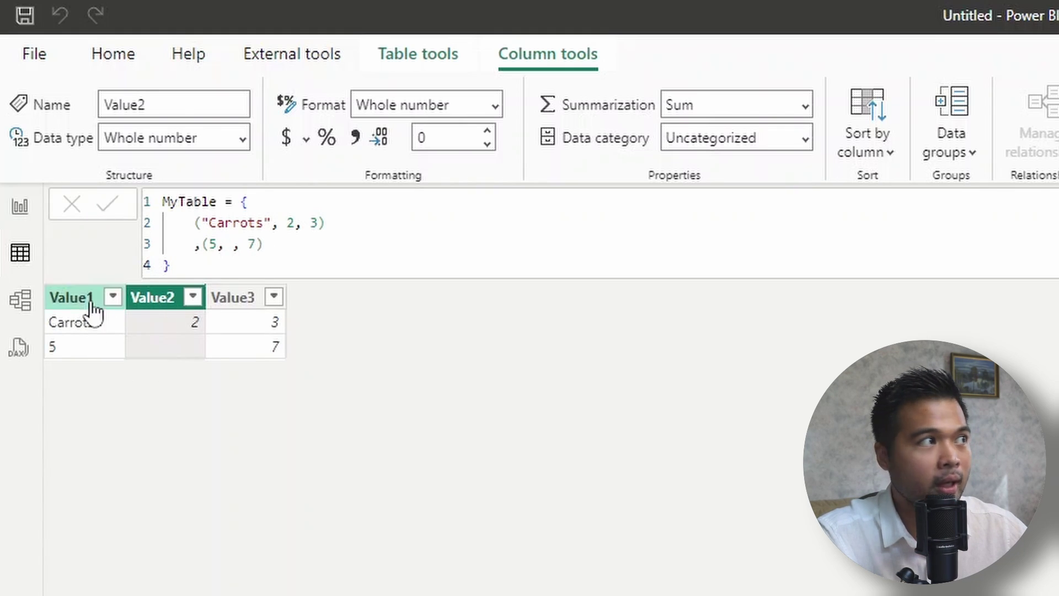
{"action": "left_click", "coordinate": [72, 298]}
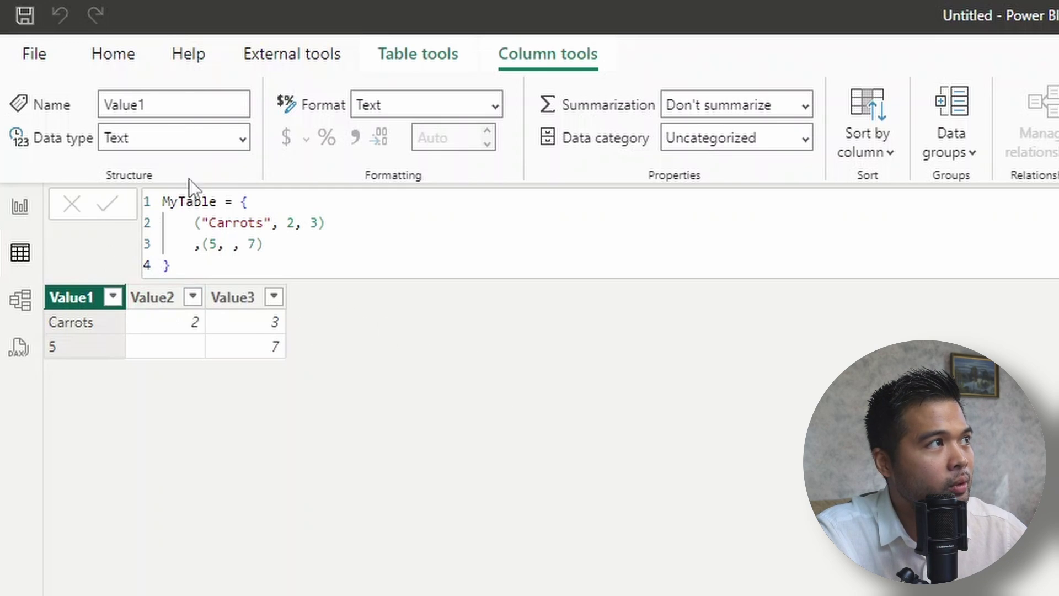
- Change the Value3 column's data type to Text from the Column tools data type list
{"action": "left_click", "coordinate": [234, 297]}
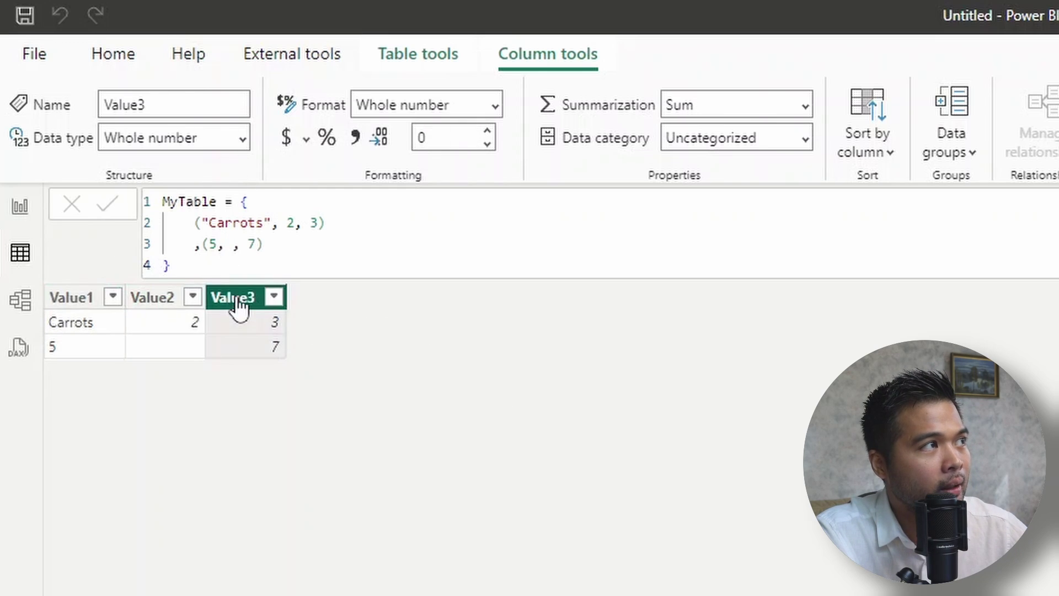
{"action": "left_click", "coordinate": [242, 137]}
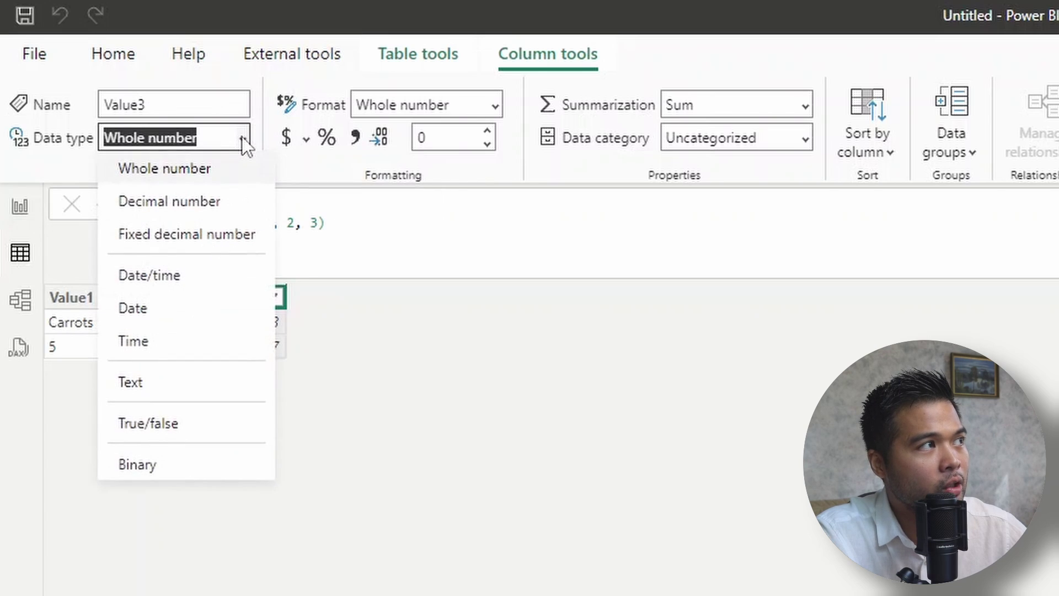
{"action": "left_click", "coordinate": [216, 386]}
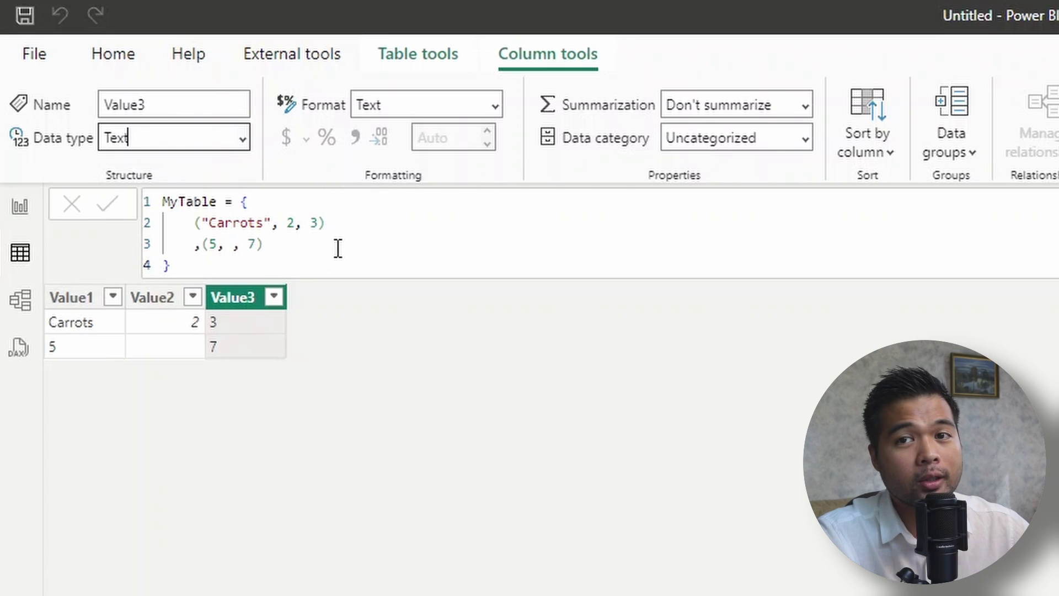
- Rename Value1, Value2 and Value3 to Product Name, Price and Quantity
{"action": "double_click", "coordinate": [72, 300]}
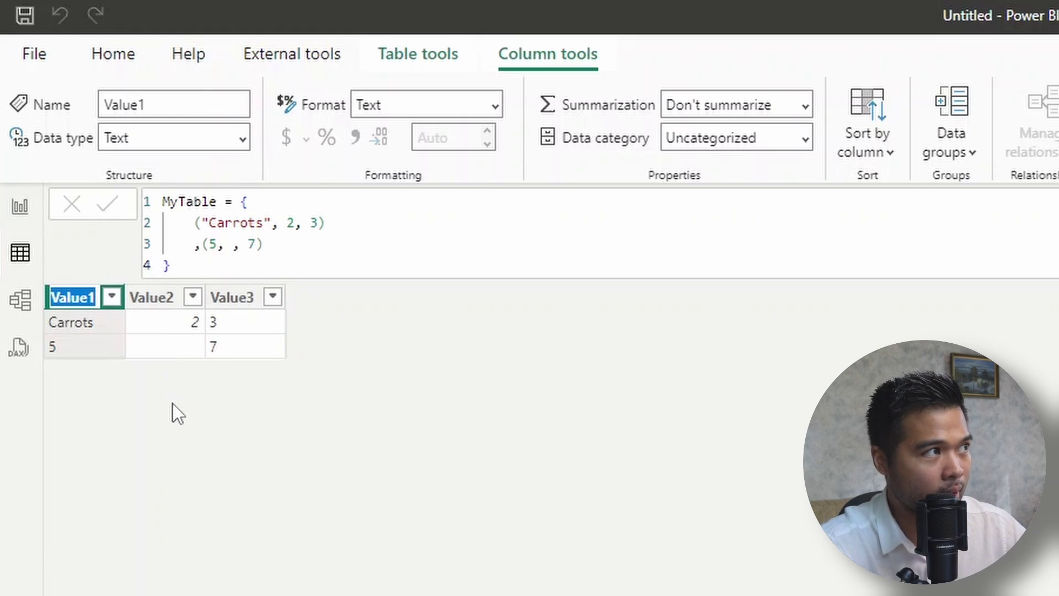
{"action": "type", "text": "Product Name"}
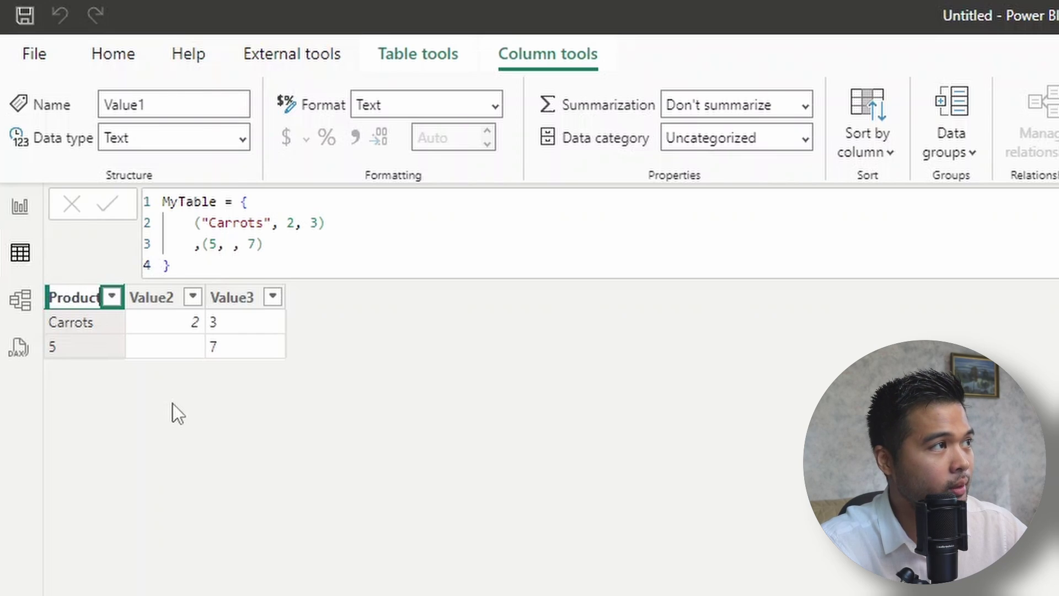
{"action": "key", "text": "Return"}
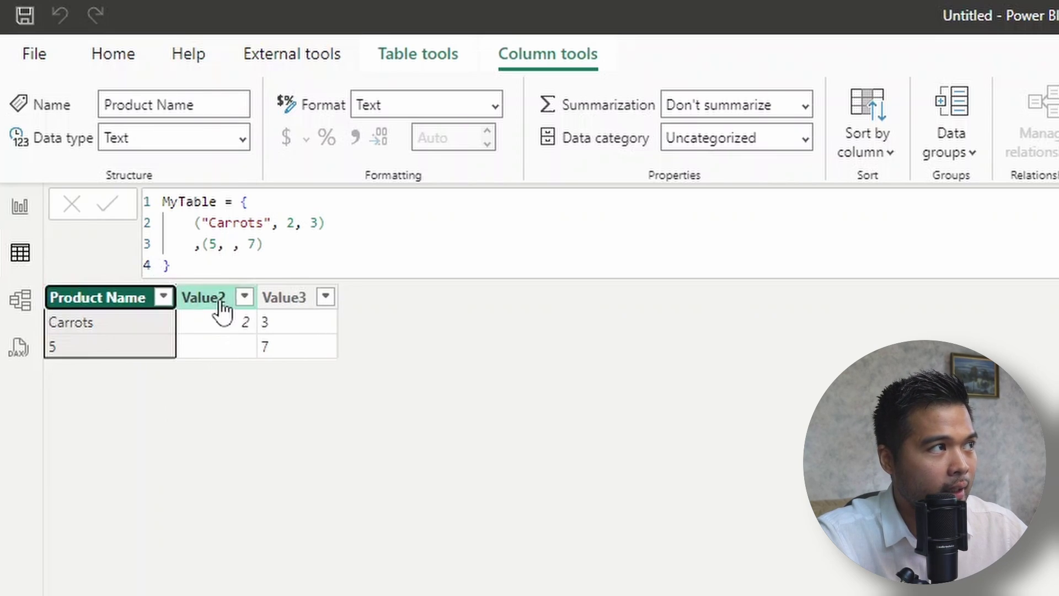
{"action": "double_click", "coordinate": [220, 298]}
{"action": "type", "text": "Price"}
{"action": "key", "text": "Return"}
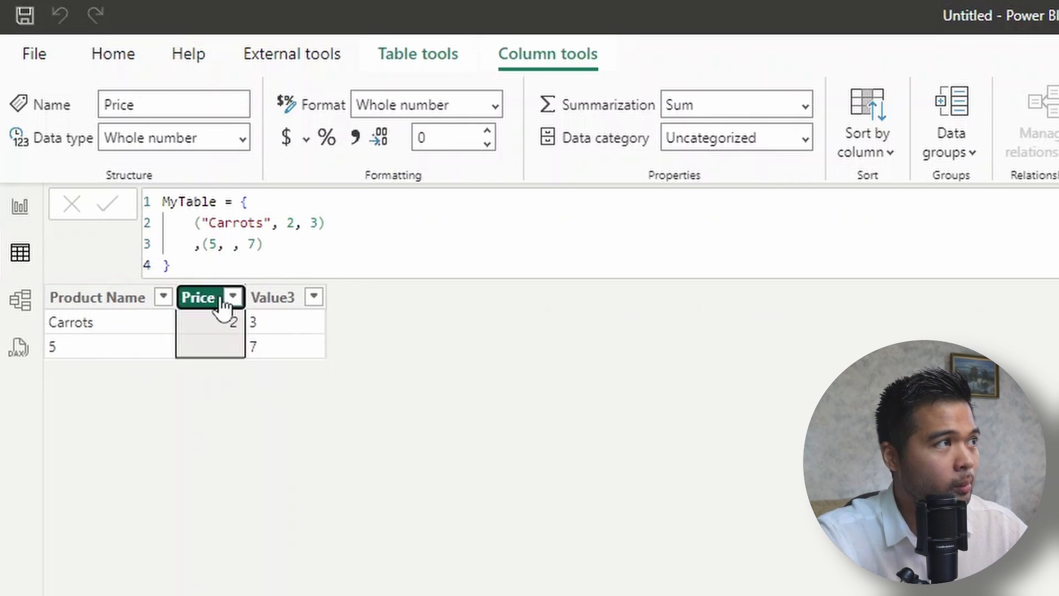
{"action": "double_click", "coordinate": [278, 297]}
{"action": "type", "text": "Quantity"}
{"action": "key", "text": "Return"}
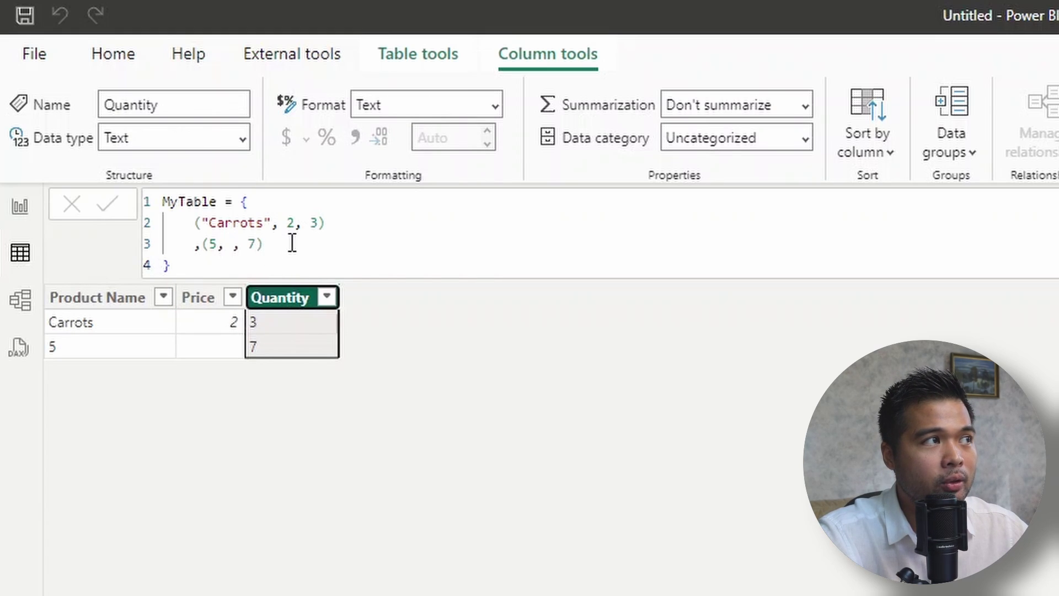